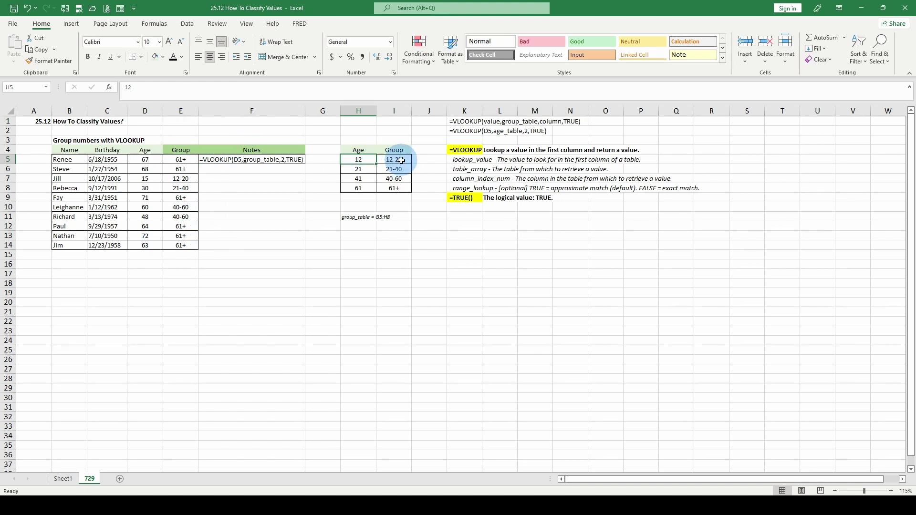
# Review the lookup table's Age thresholds (12, 41) and Group labels (12-20, 61+), then the VLOOKUP formula in E5.
pyautogui.click(359, 149)
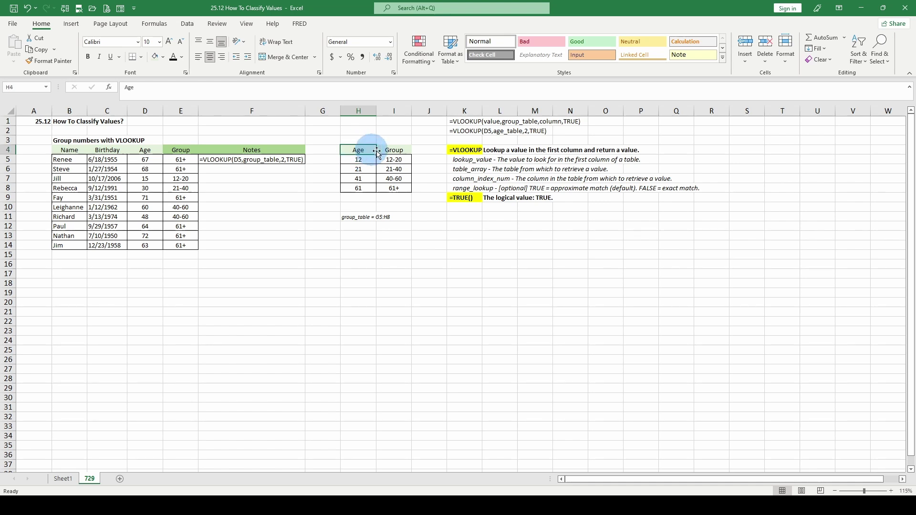
pyautogui.click(399, 149)
pyautogui.click(359, 159)
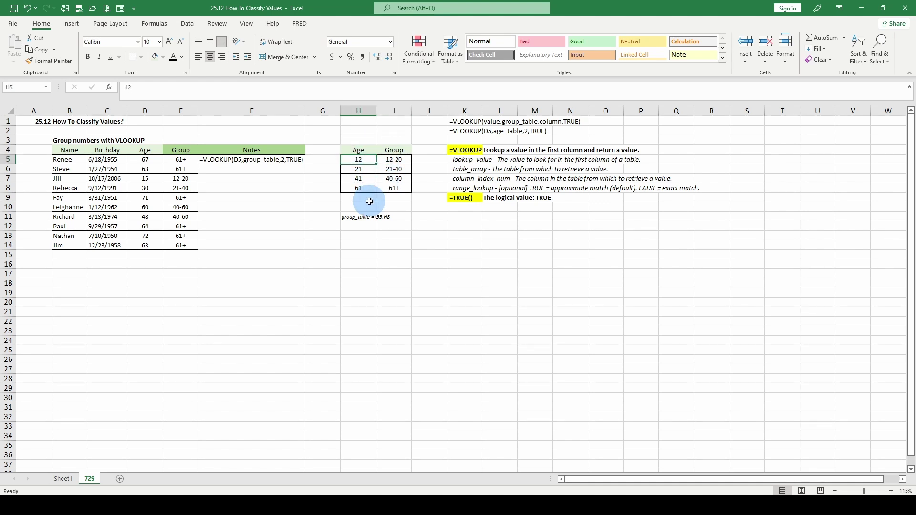
pyautogui.click(400, 152)
pyautogui.click(359, 161)
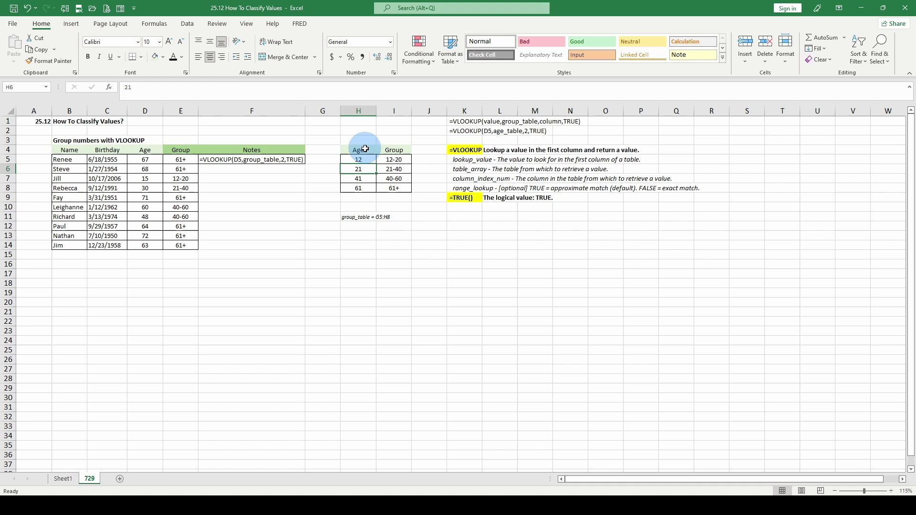
pyautogui.click(389, 159)
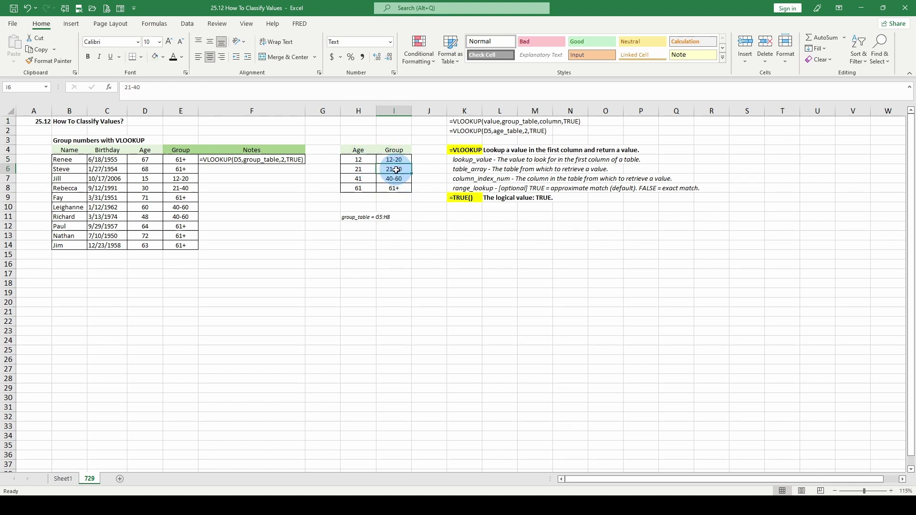
pyautogui.click(357, 178)
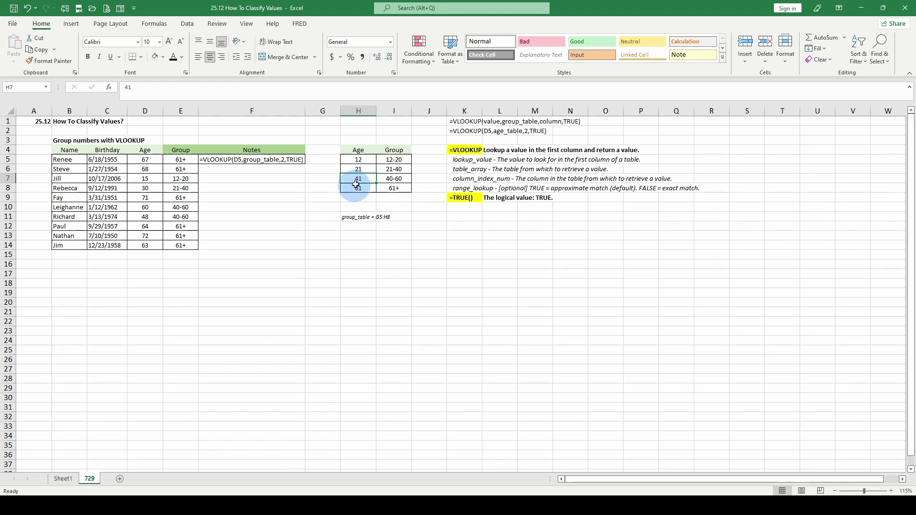
pyautogui.click(394, 189)
pyautogui.click(360, 161)
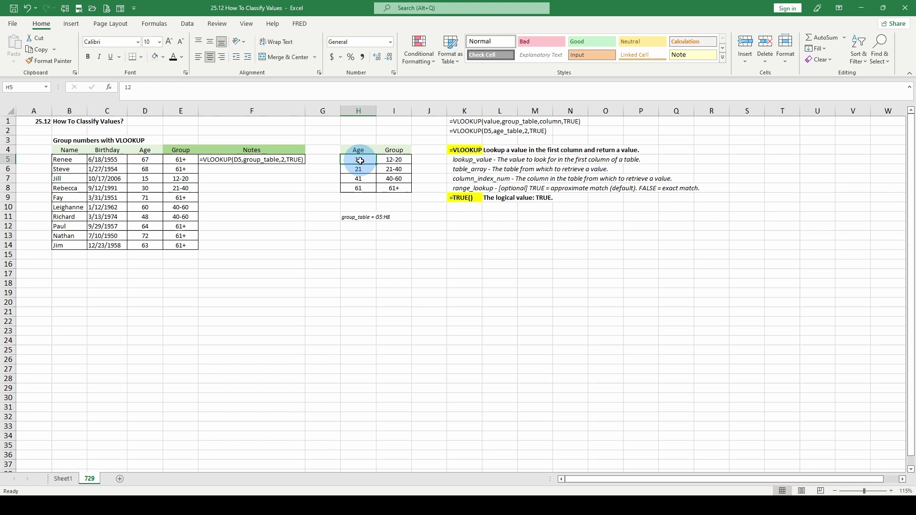
pyautogui.click(180, 160)
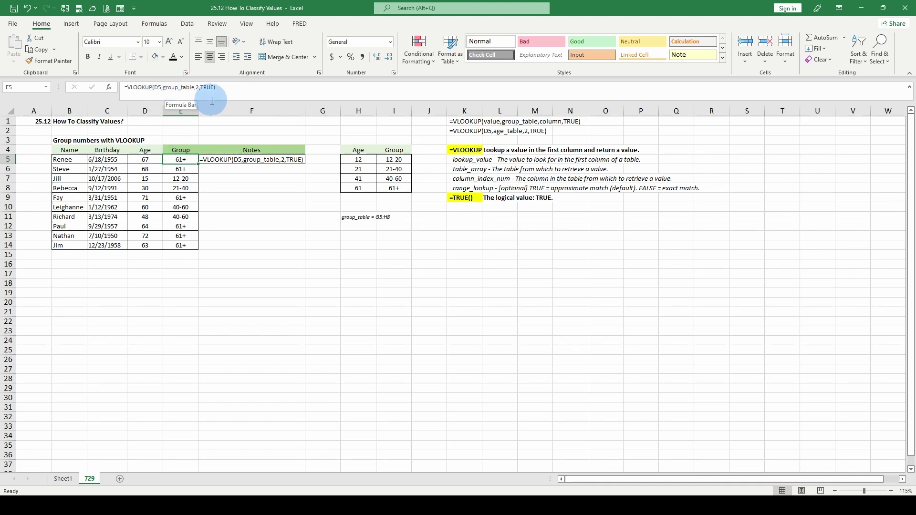
# Change the end column in the H11 note so it reads group_table = H5:I8.
pyautogui.click(366, 217)
pyautogui.click(144, 87)
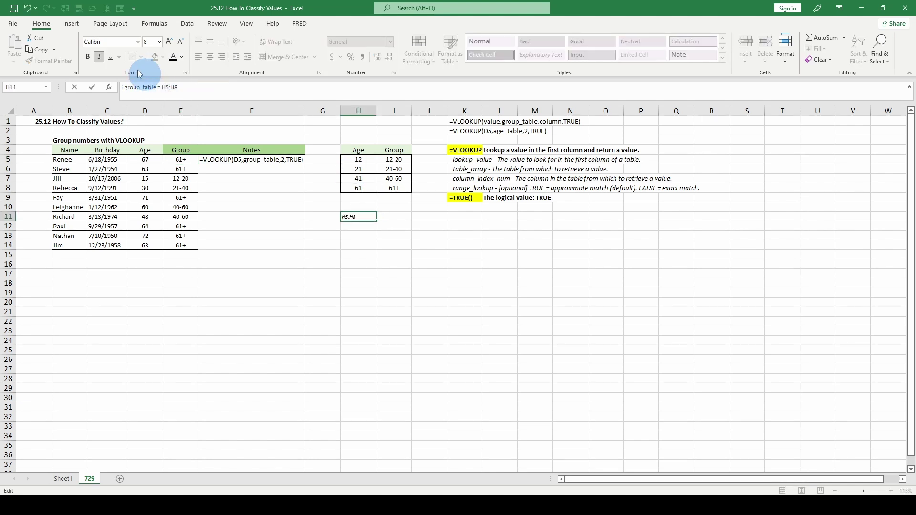
pyautogui.click(174, 87)
pyautogui.press('BackSpace')
pyautogui.write('I')
pyautogui.press('Return')
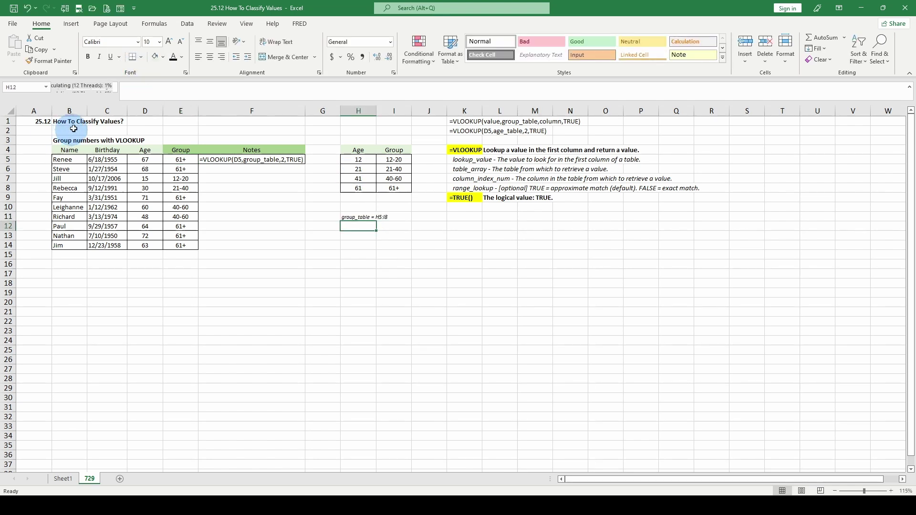
# Pick group_table in the Name Box to confirm it spans H5:I8, then recheck the notes.
pyautogui.click(46, 87)
pyautogui.click(31, 103)
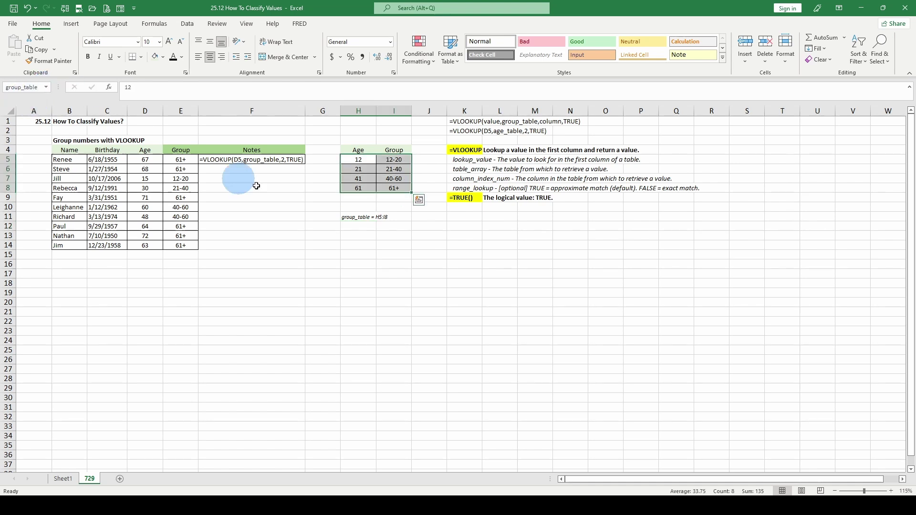
pyautogui.click(364, 217)
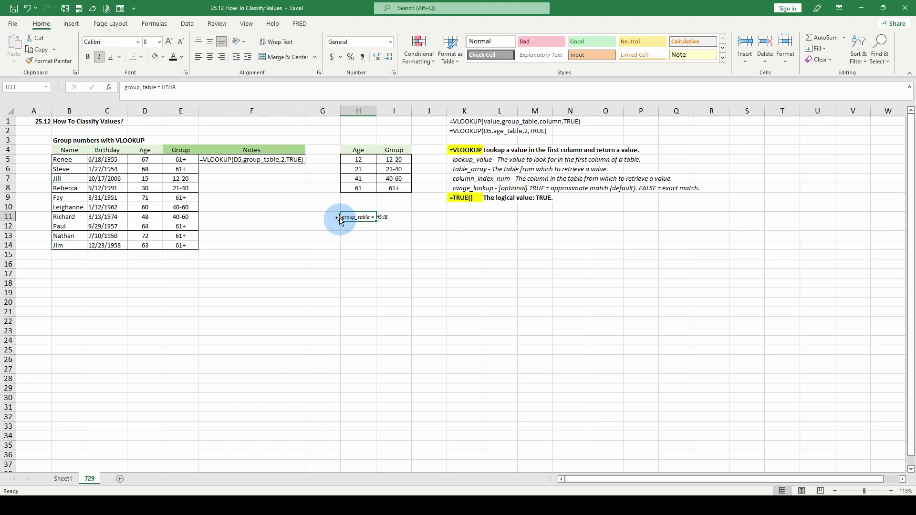
pyautogui.click(220, 162)
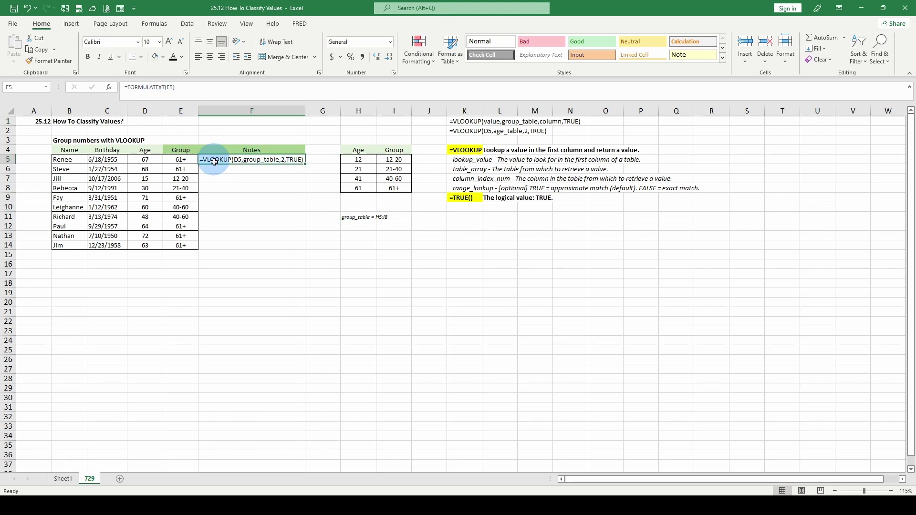
pyautogui.click(468, 161)
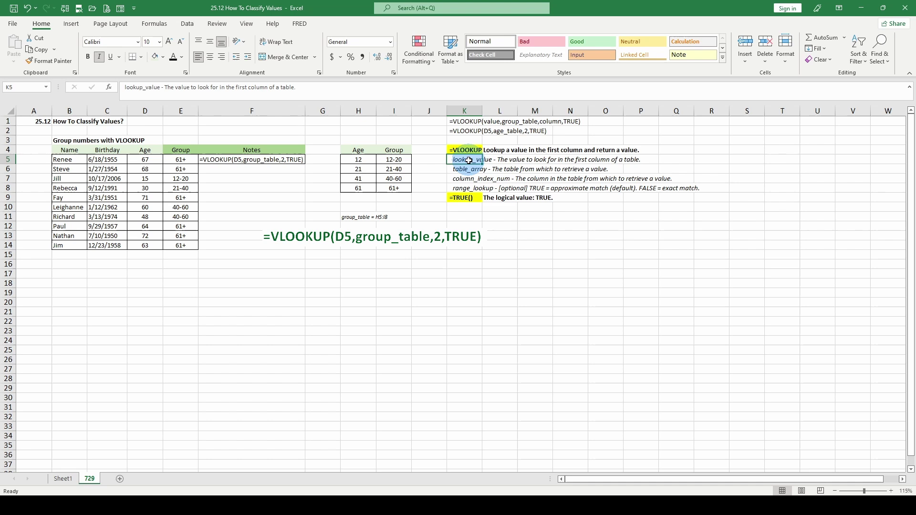
pyautogui.click(470, 170)
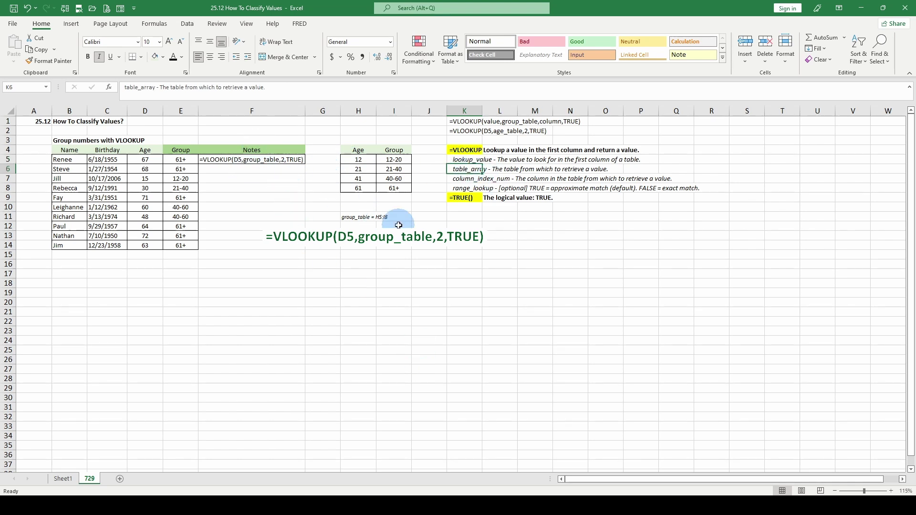
pyautogui.click(457, 180)
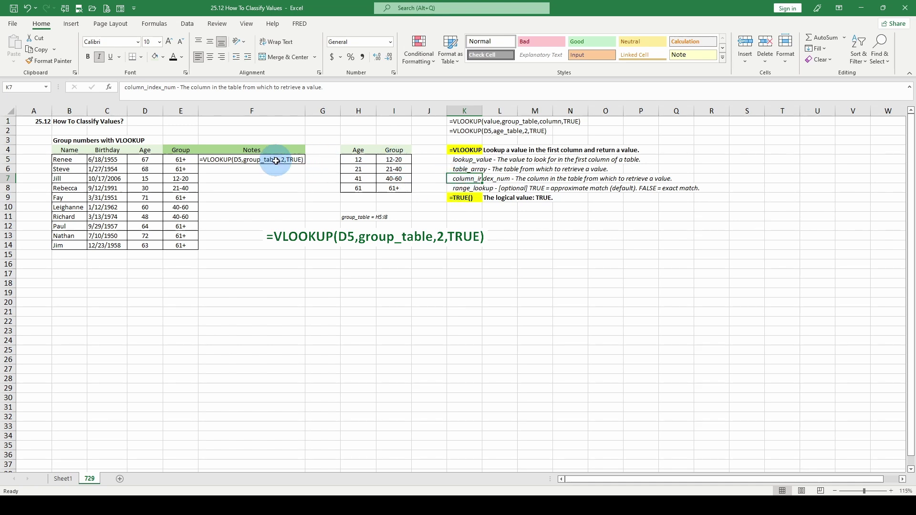
pyautogui.click(175, 161)
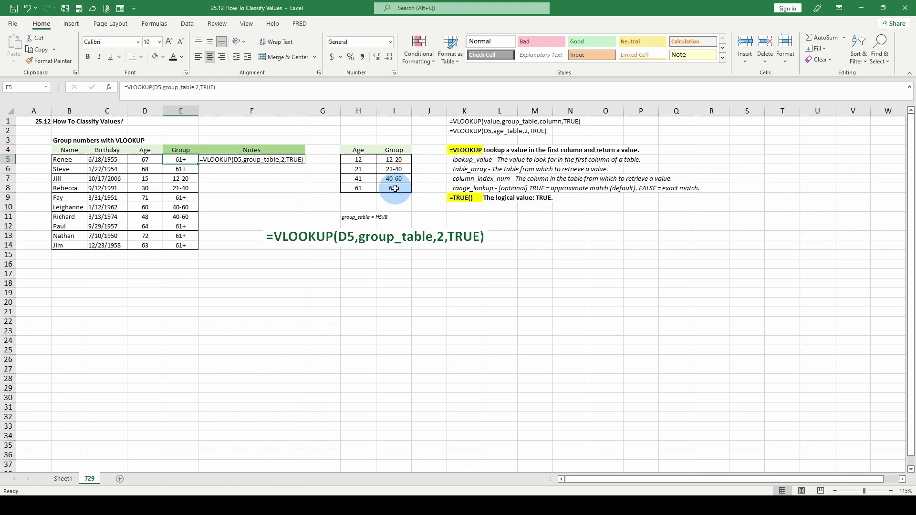
pyautogui.click(144, 188)
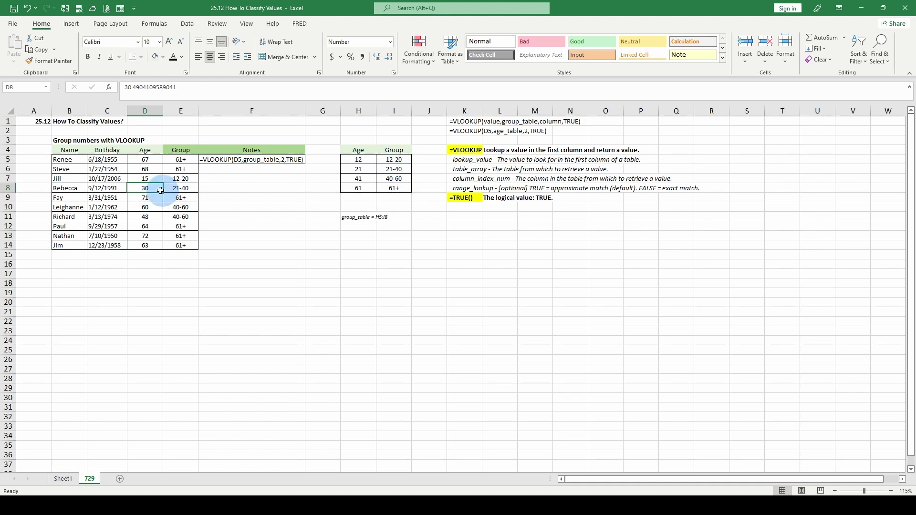
pyautogui.press('Up')
pyautogui.press('Up')
pyautogui.press('Up')
pyautogui.press('Right')
pyautogui.press('Right')
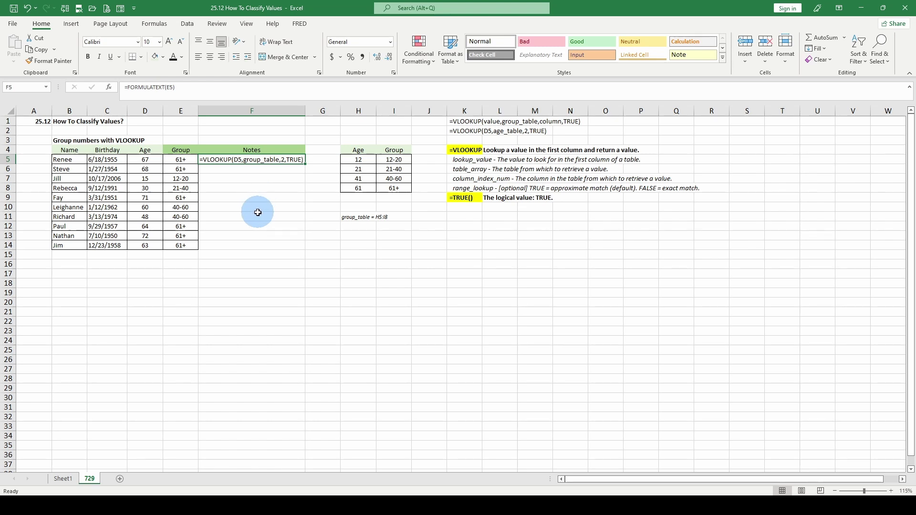
pyautogui.press('Left')
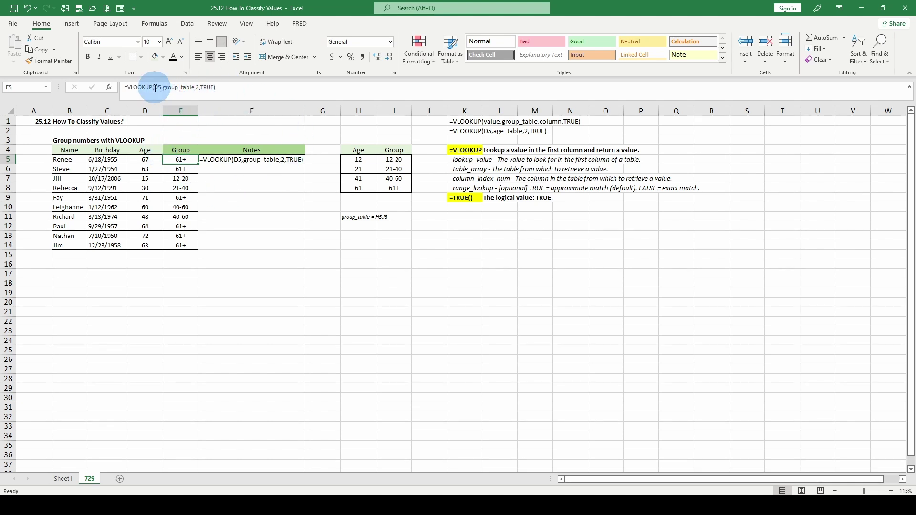
pyautogui.click(158, 89)
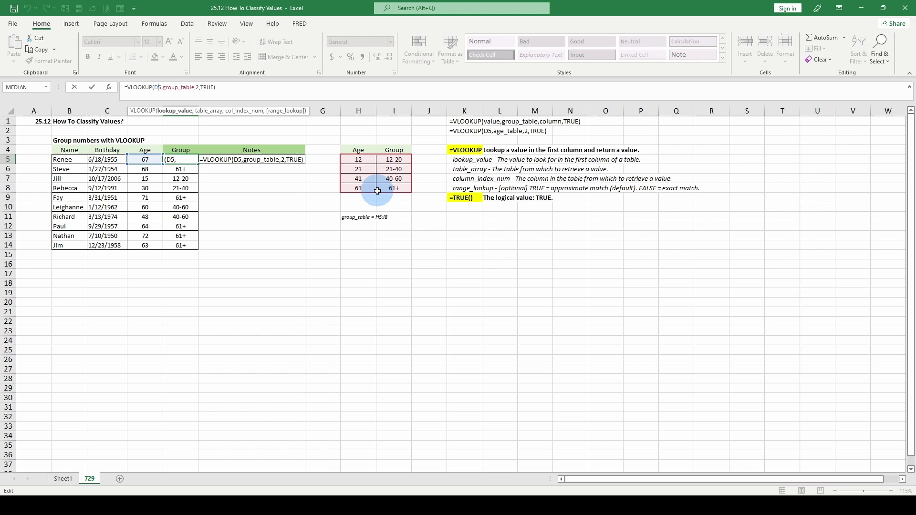
pyautogui.click(472, 189)
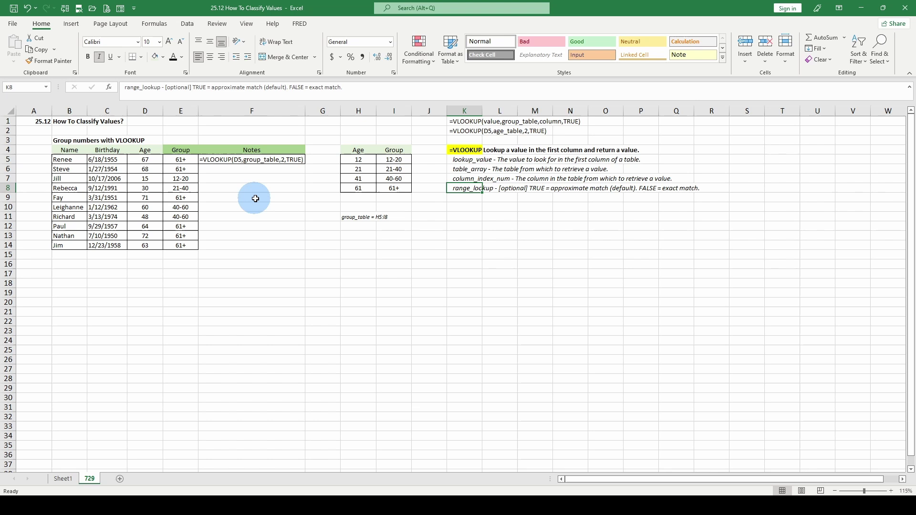
# In E5's formula, use F9 to expand group_table into its array and D5 into 66.7506849315069.
pyautogui.click(179, 159)
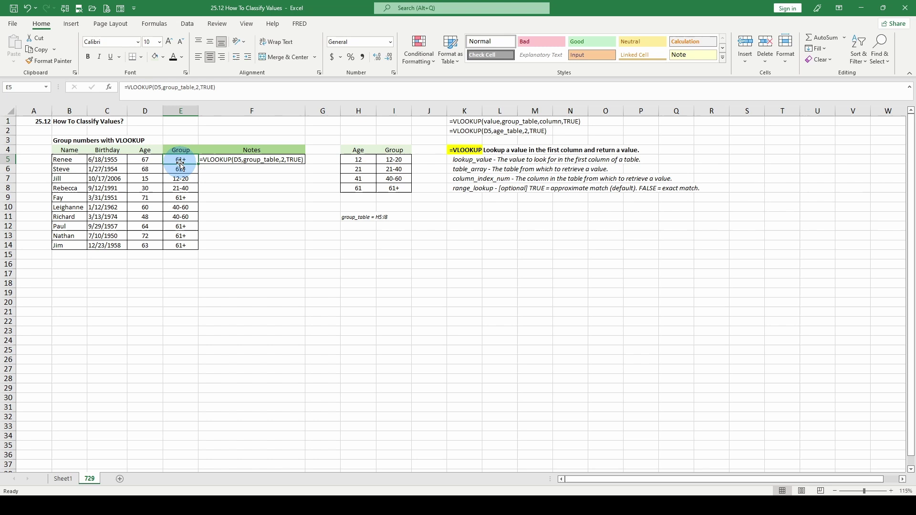
pyautogui.click(174, 87)
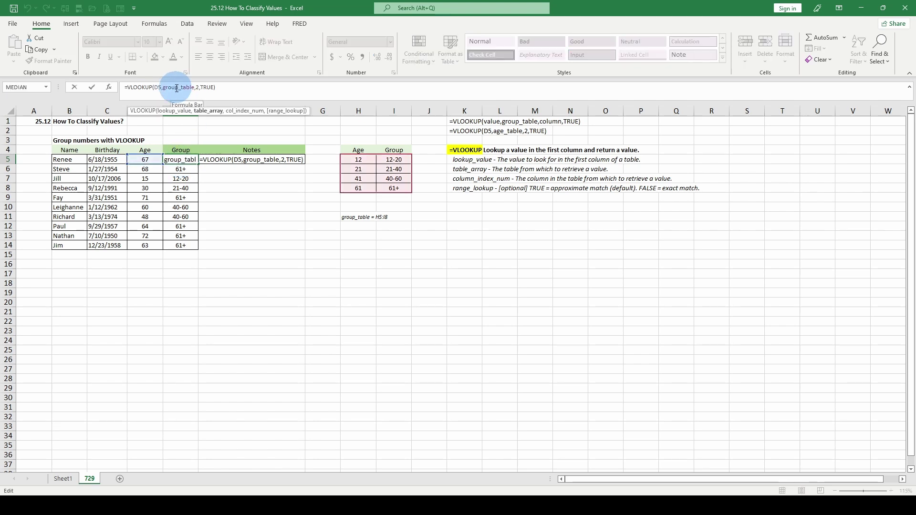
pyautogui.click(206, 112)
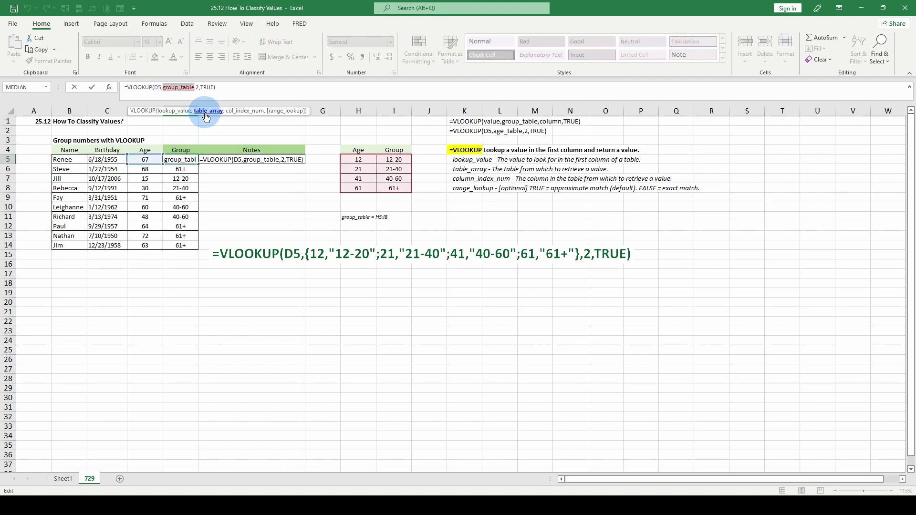
pyautogui.press('F9')
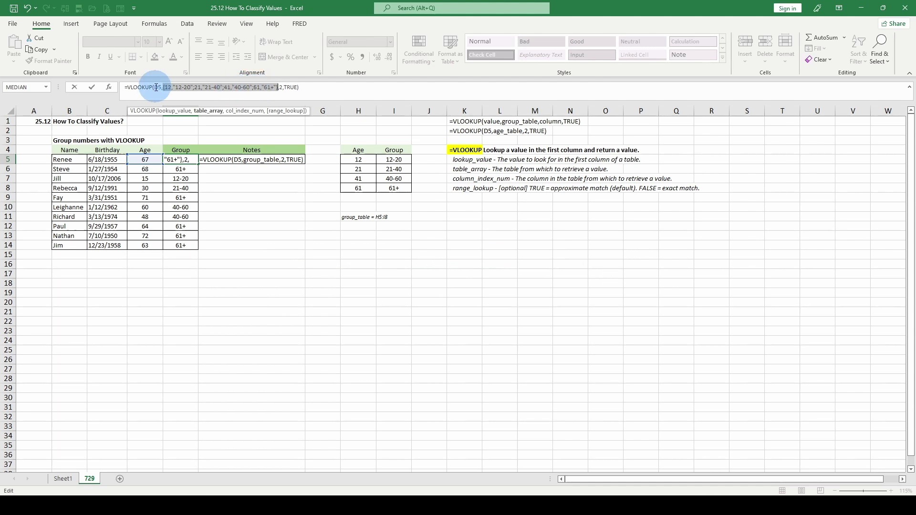
pyautogui.click(170, 111)
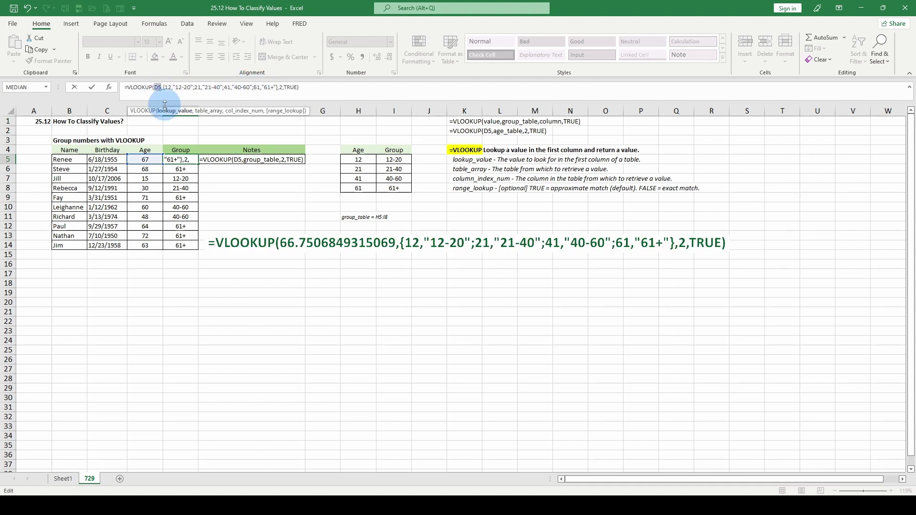
pyautogui.press('F9')
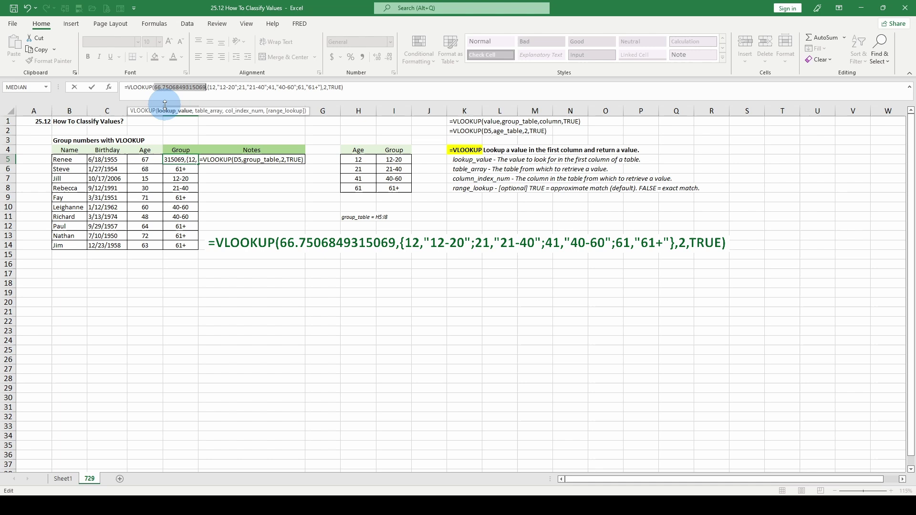